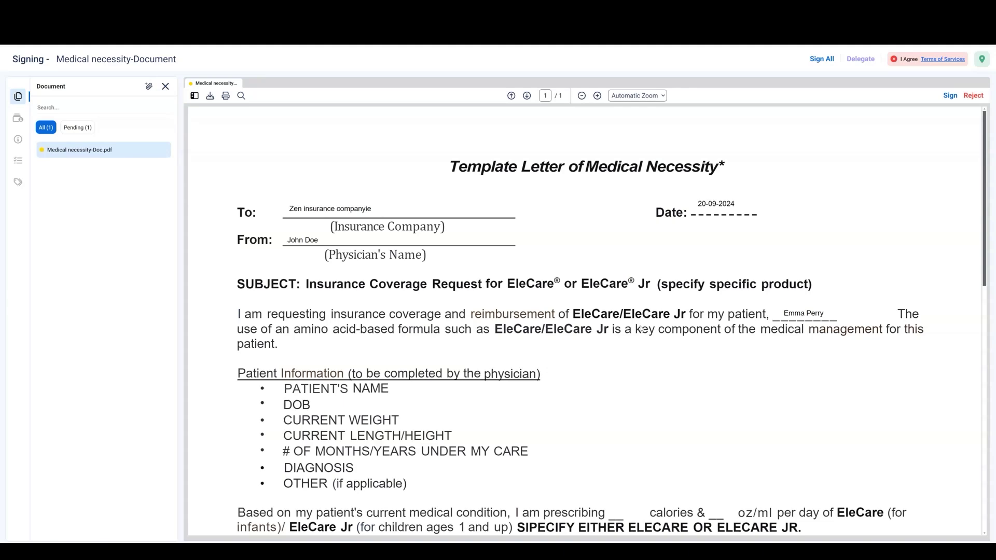
Start signing the letter and accept the electronic-signature consent
scroll(641, 329, "down", 10)
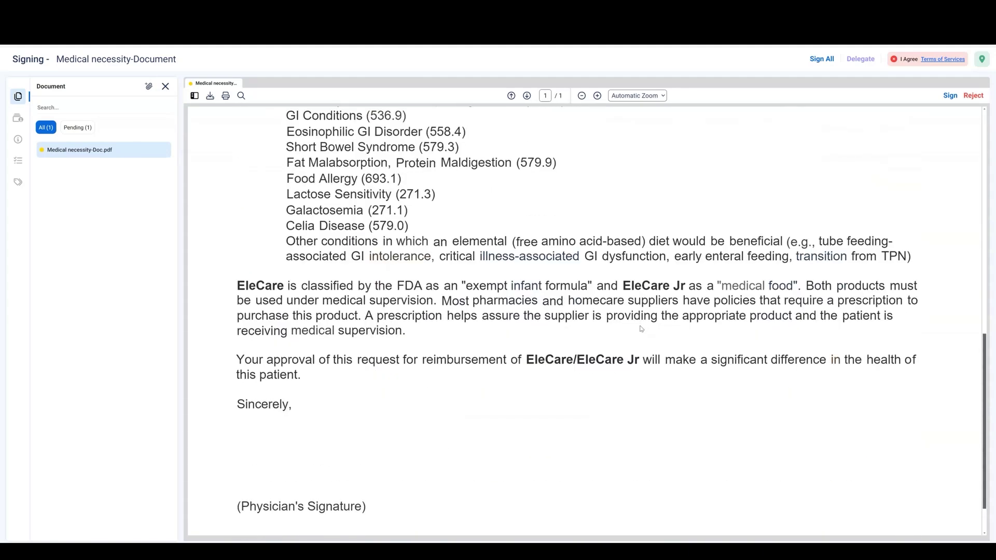
scroll(642, 328, "down", 2)
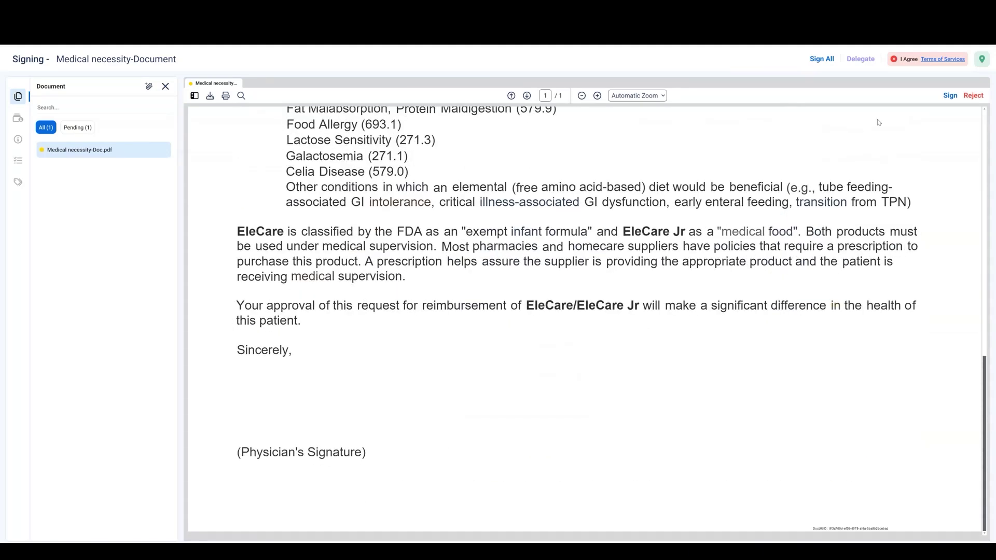
left_click(950, 97)
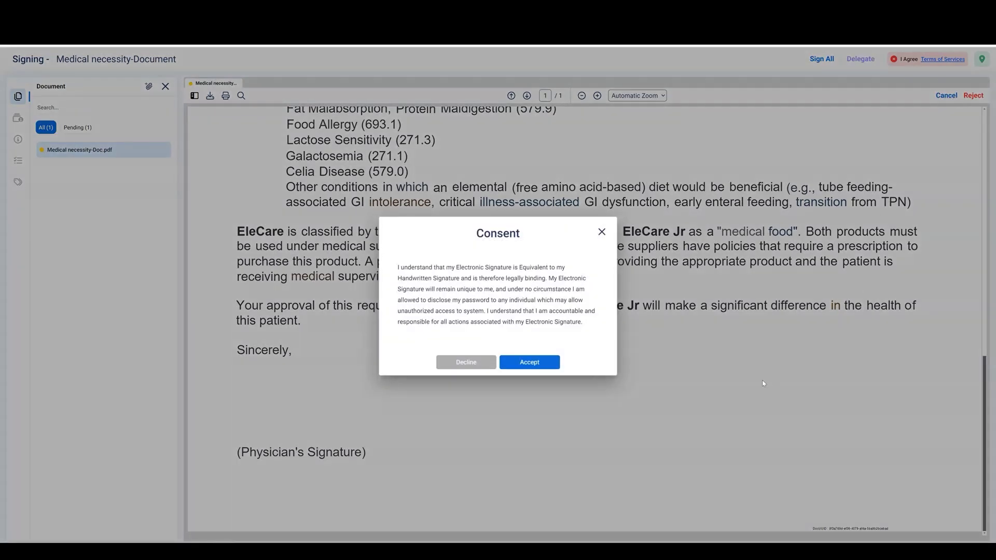
left_click(530, 363)
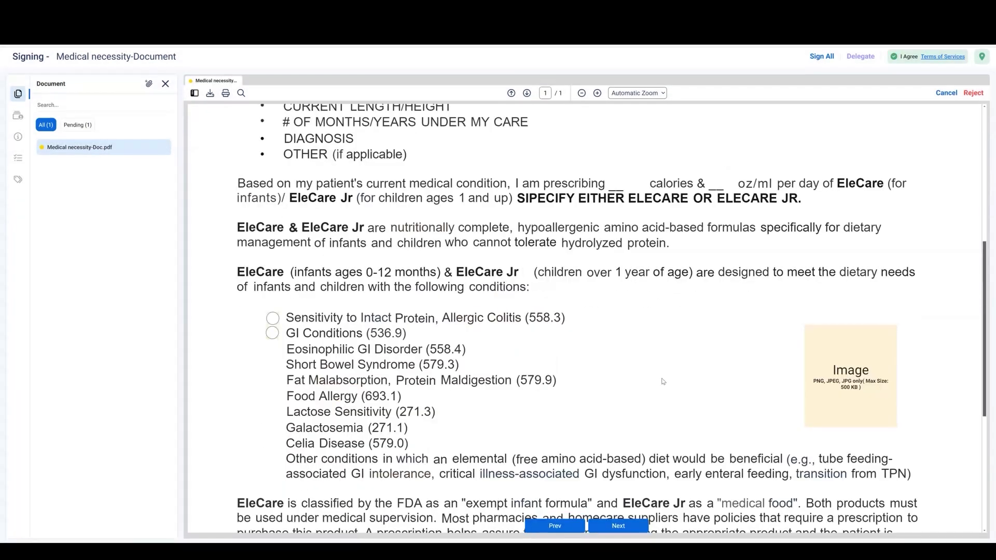
scroll(674, 384, "up", 10)
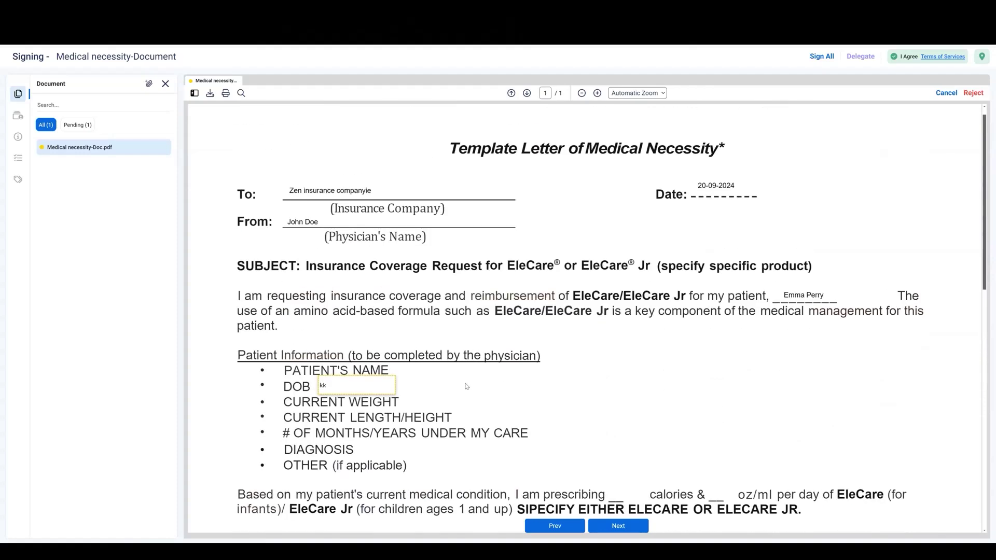
double_click(323, 385)
key("BackSpace")
Upload a picture file into the image field
left_click(618, 526)
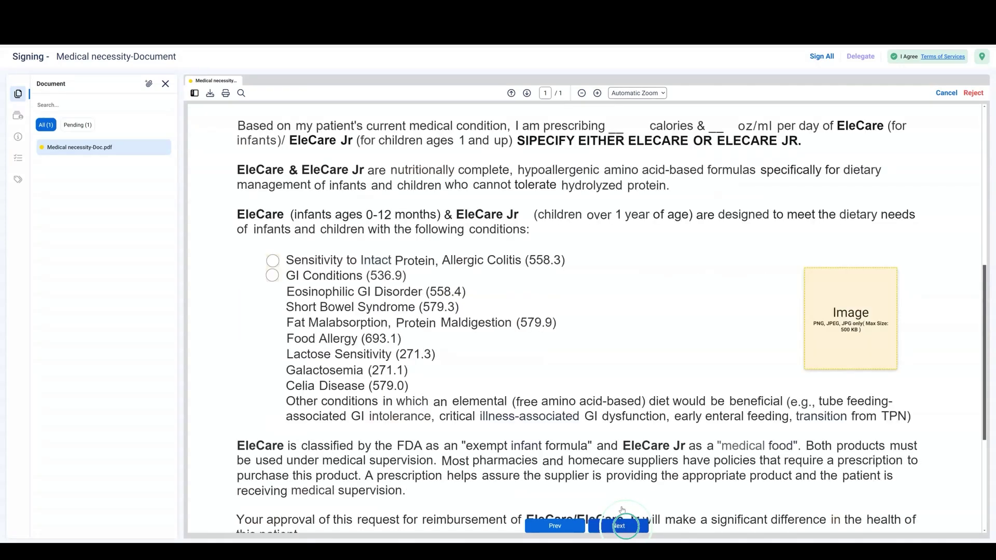
left_click(847, 329)
left_click(456, 344)
double_click(247, 185)
left_click(541, 402)
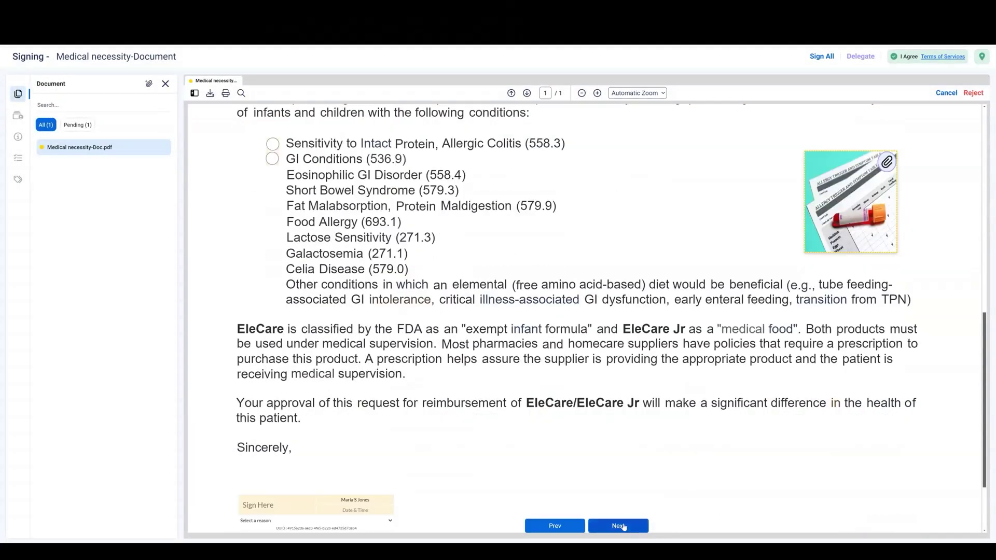
Mark GI Conditions in the conditions list
left_click(623, 527)
left_click(272, 320)
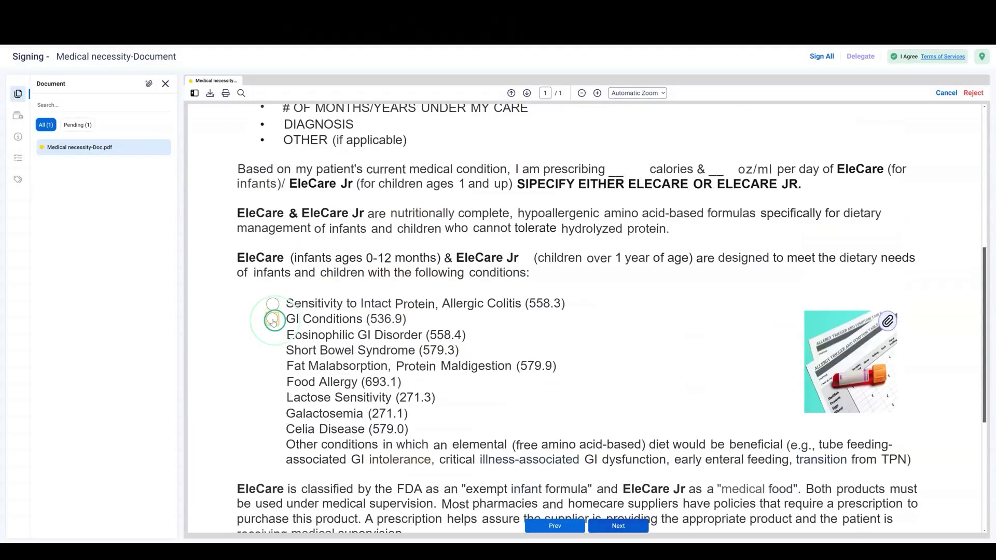
left_click(620, 527)
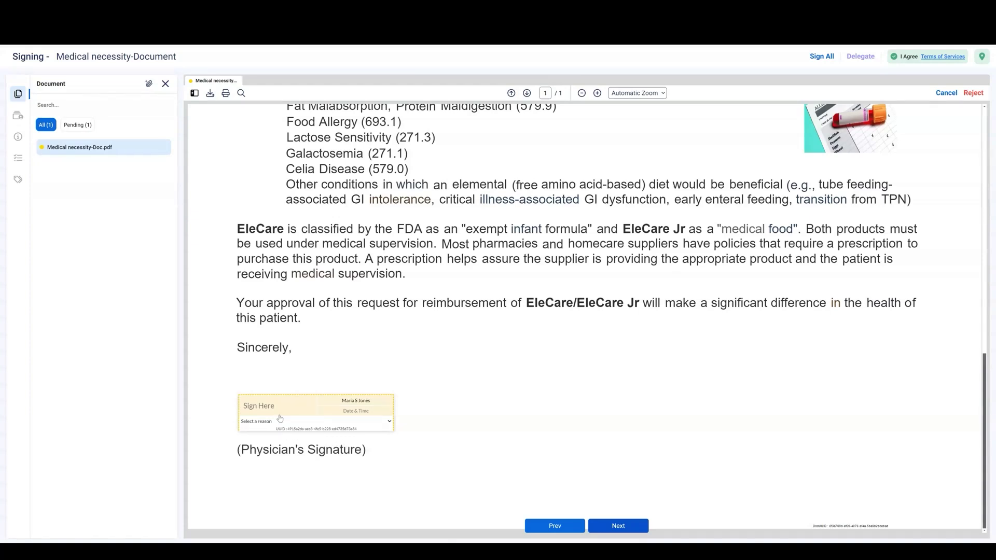
Sign the physician's box with reason 'I have reviewed this document.' and finish
left_click(271, 411)
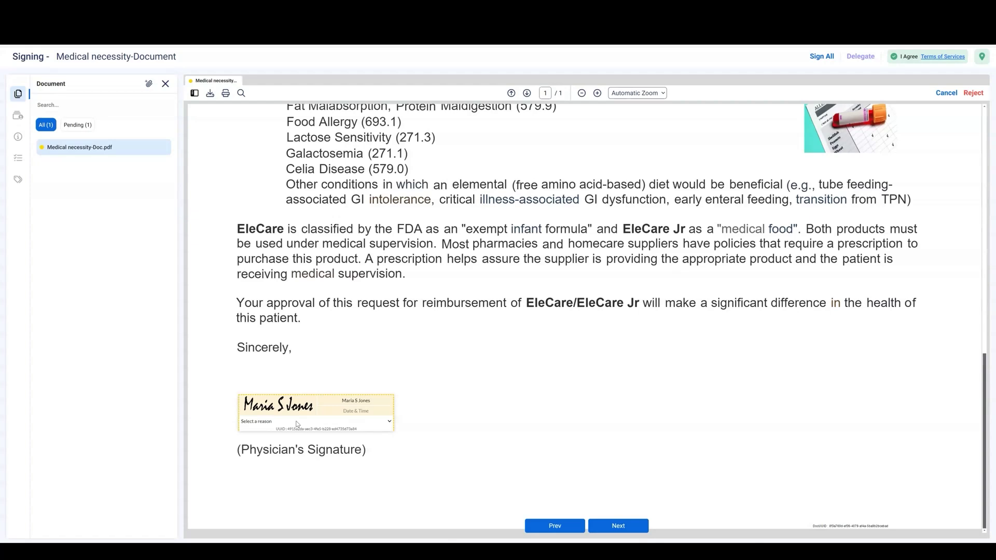
left_click(389, 422)
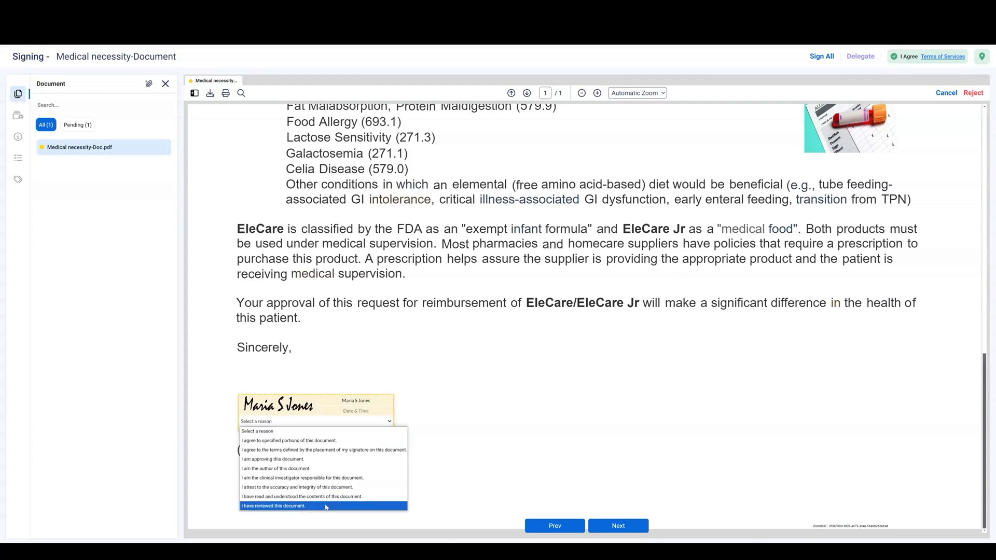
left_click(323, 507)
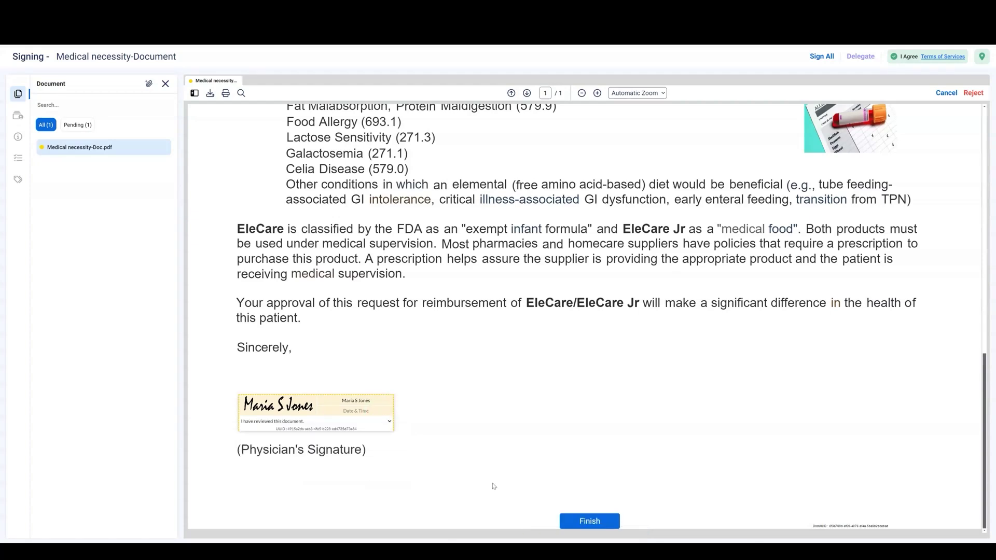
left_click(598, 520)
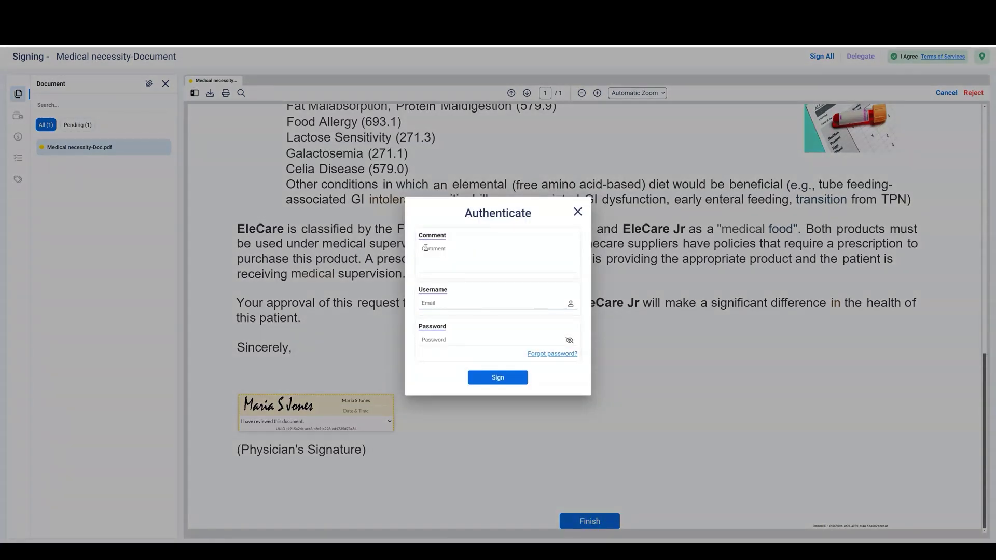
Authenticate with comment 'I Approved this document', the signer's username and password, and sign
left_click(425, 248)
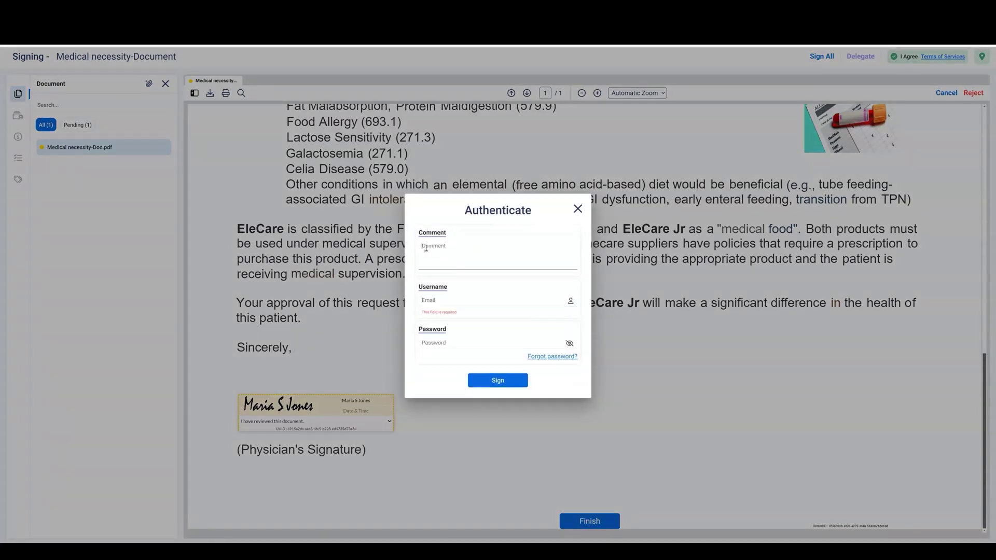
type("C")
type(" approved this document")
left_click(438, 300)
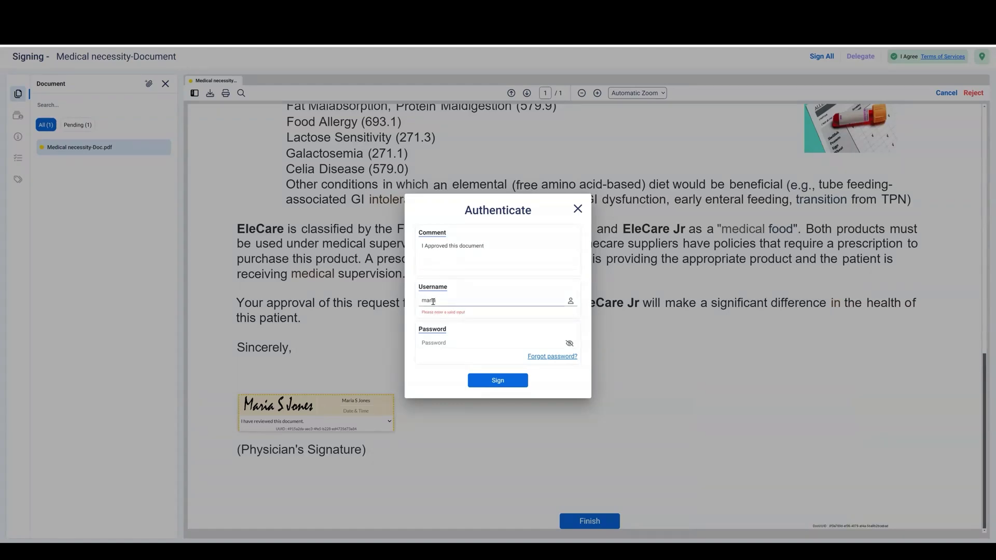
left_click(438, 336)
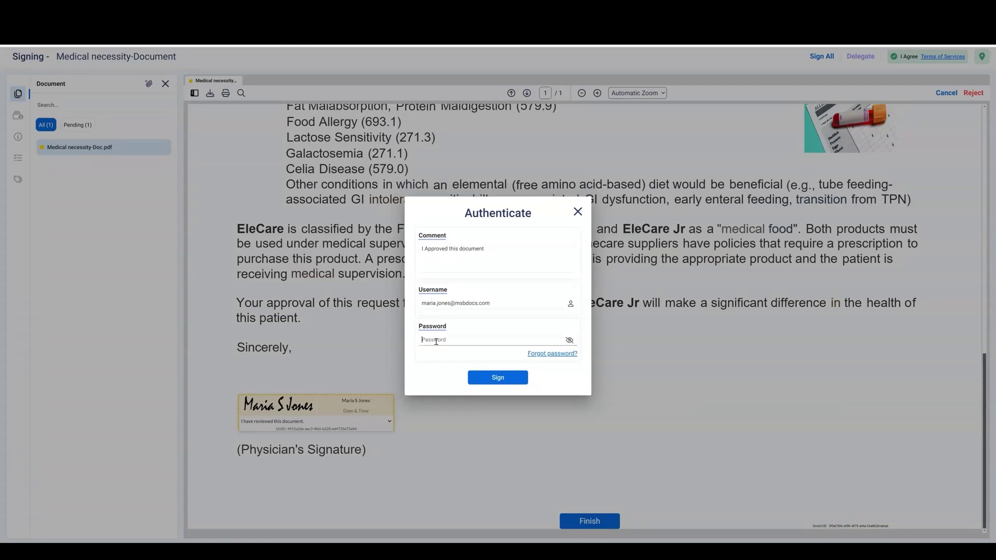
type("p")
left_click(496, 378)
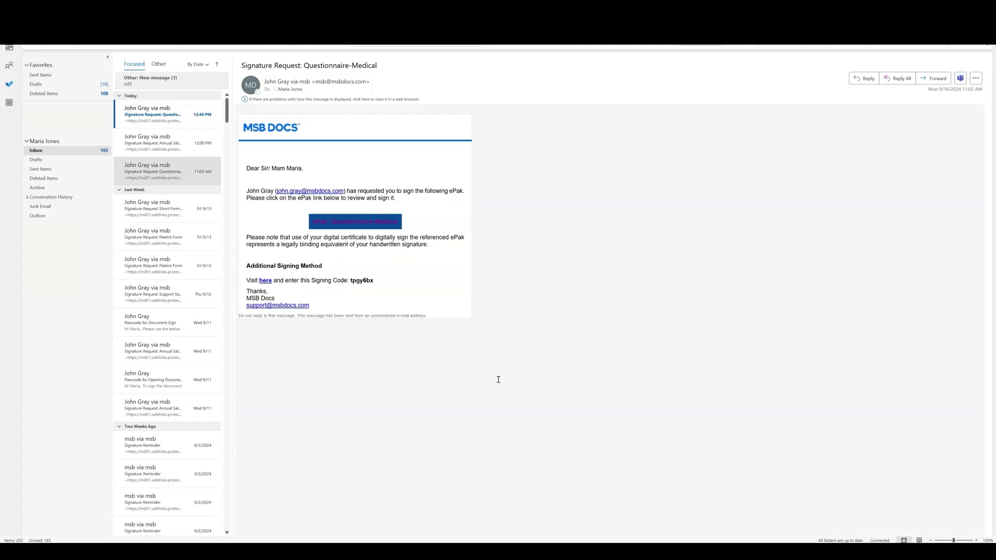
Open the Questionnaire-Medical ePak from the signature request e-mail
left_click(355, 221)
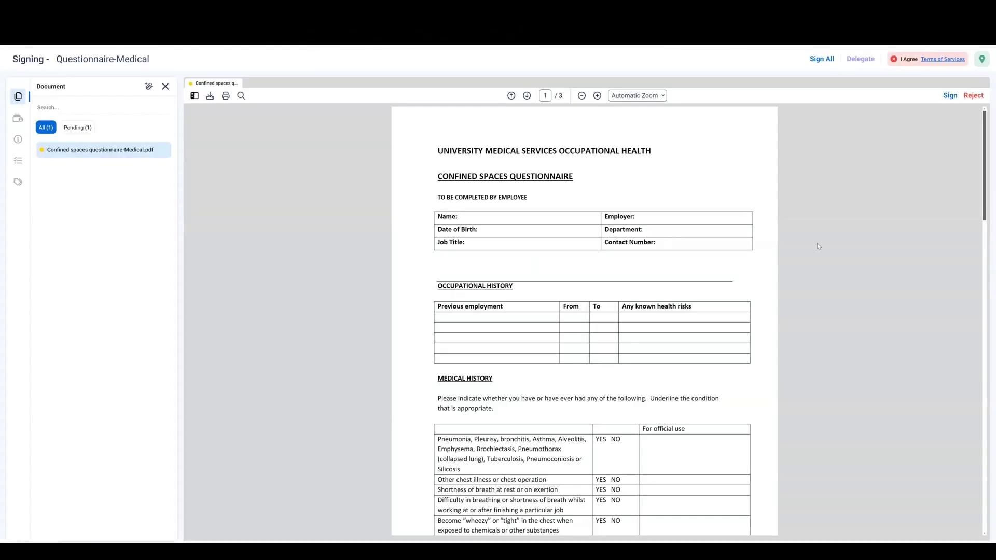
scroll(817, 244, "down", 3)
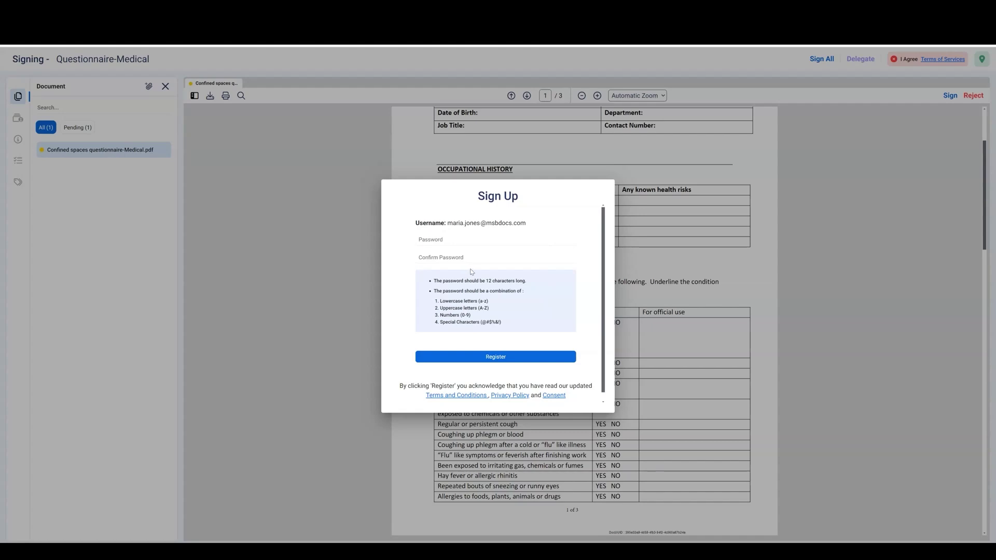
Register a signing account with a confirmed password and accept the consent
left_click(451, 240)
type("••••••••••••")
left_click(434, 255)
type("••••••")
left_click(502, 356)
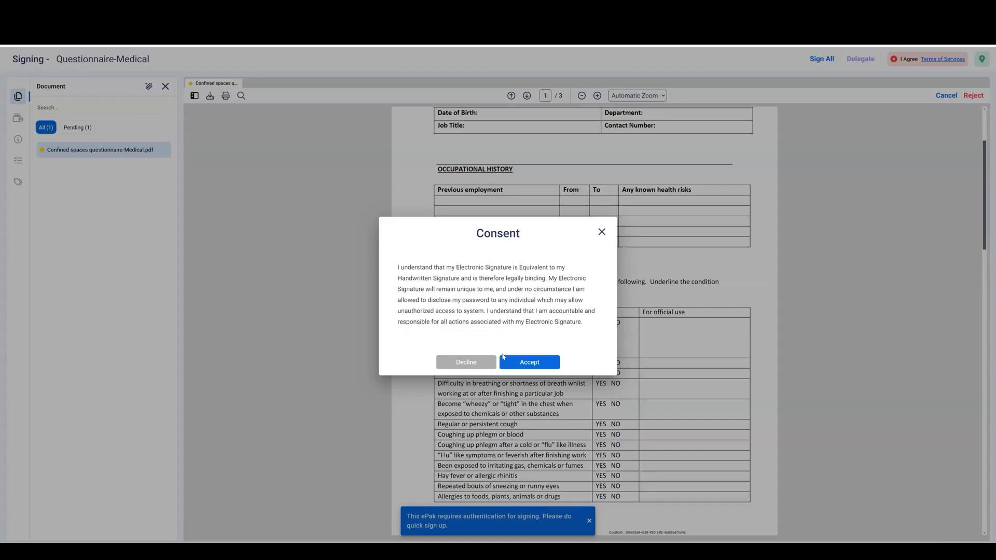
left_click(537, 364)
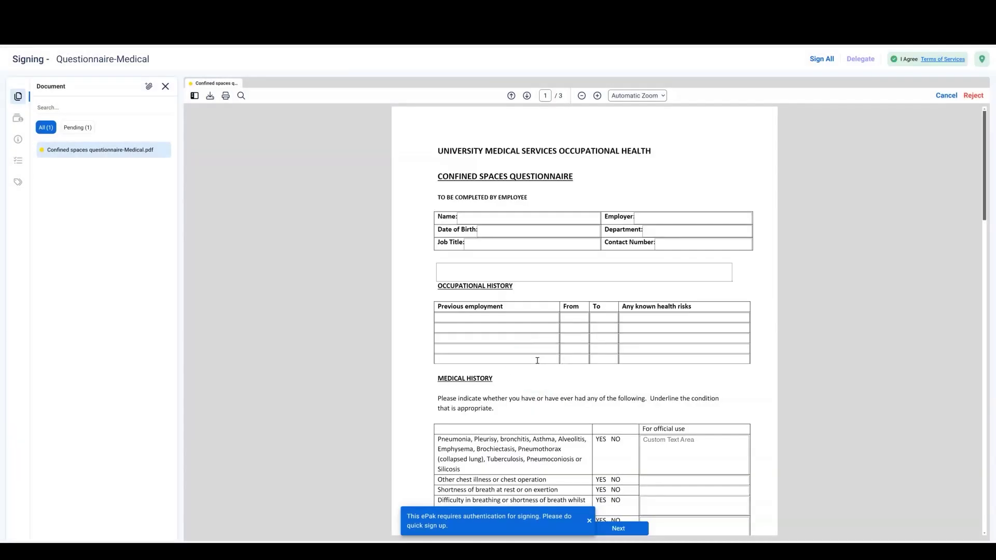
left_click(628, 527)
Try the typed and upload signature options, then draw a signature by hand
left_click(558, 316)
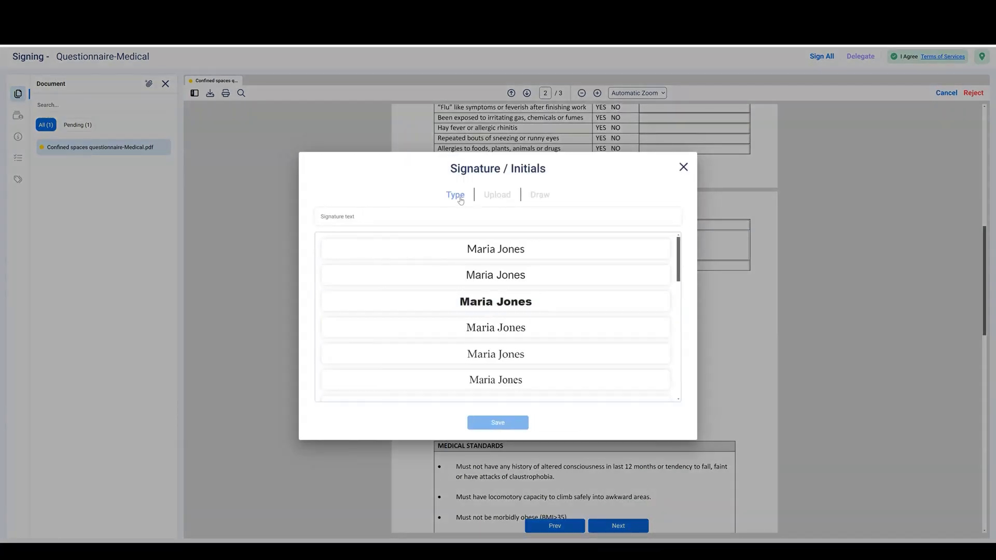
scroll(503, 325, "down", 5)
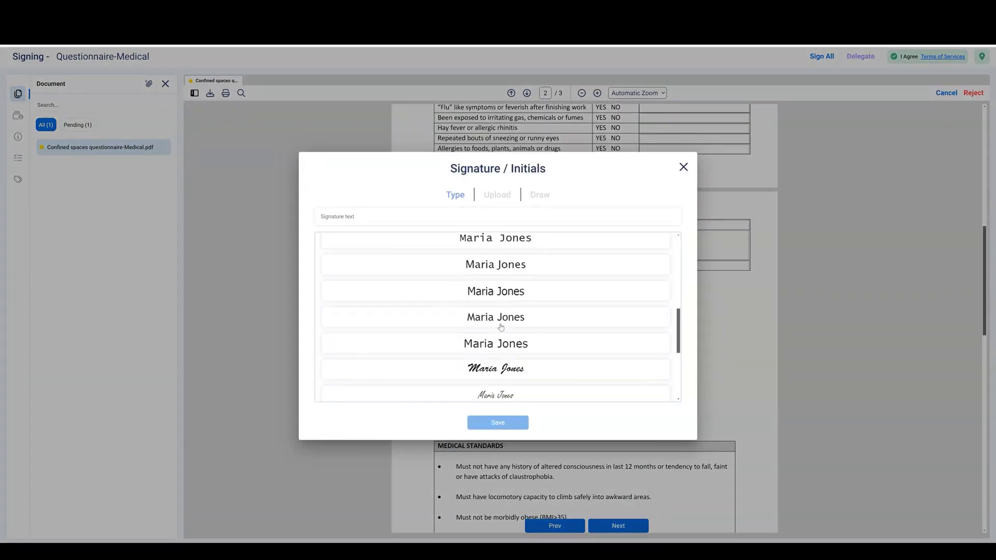
left_click(503, 369)
left_click(498, 423)
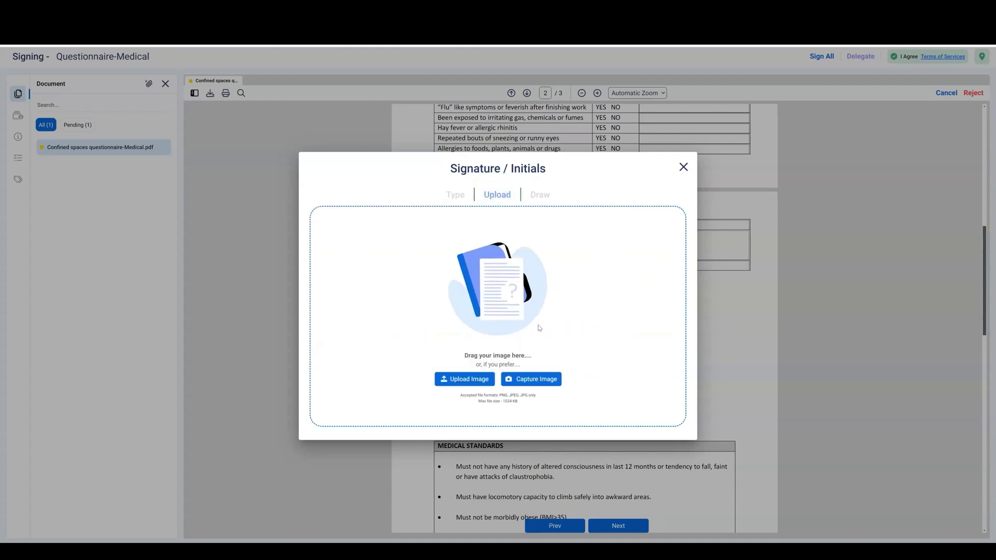
left_click(540, 195)
mouse_move(448, 322)
left_mouse_down()
mouse_move(455, 356)
mouse_move(524, 317)
left_mouse_up()
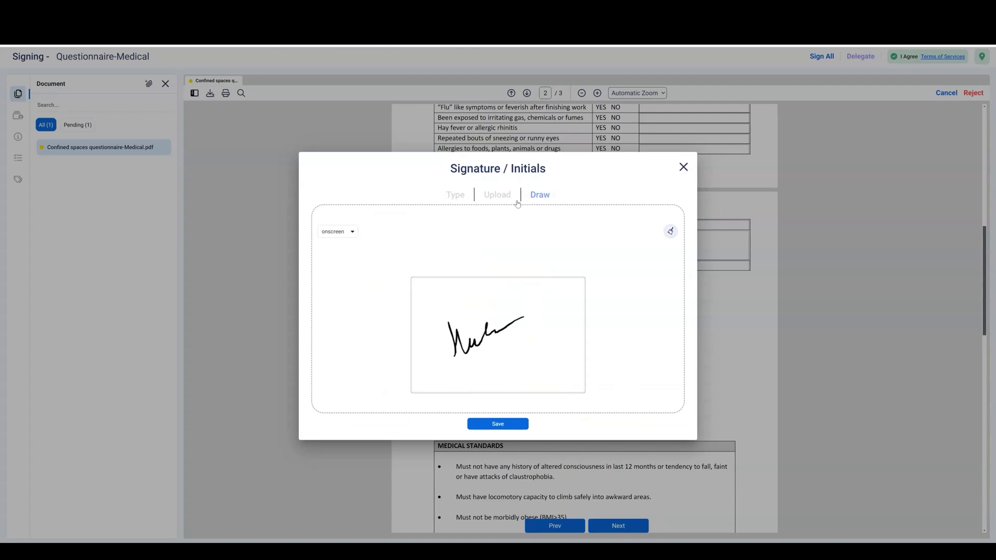
Sign the page-3 signature box with reason 'I have reviewed this document.'
left_click(683, 167)
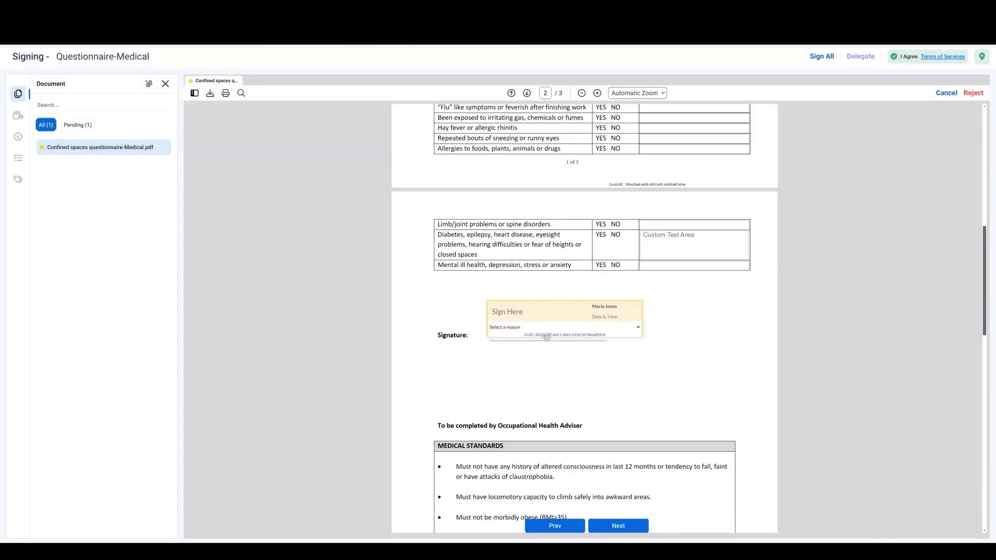
left_click(619, 526)
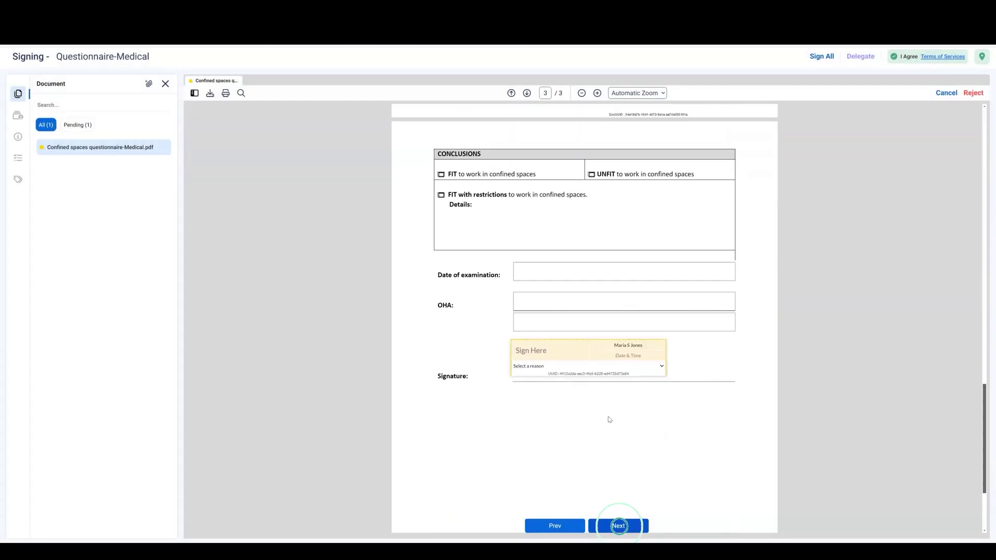
left_click(560, 352)
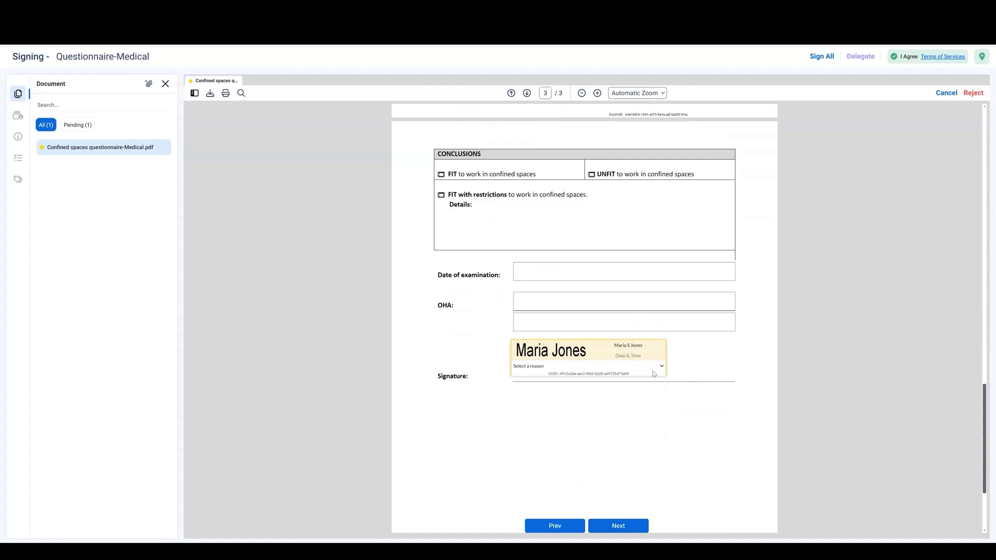
left_click(662, 366)
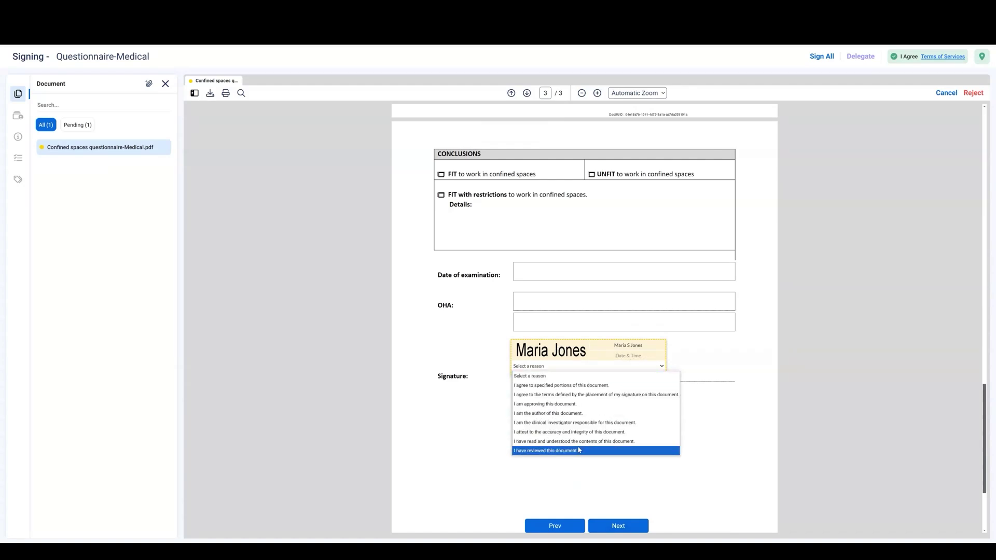
left_click(569, 450)
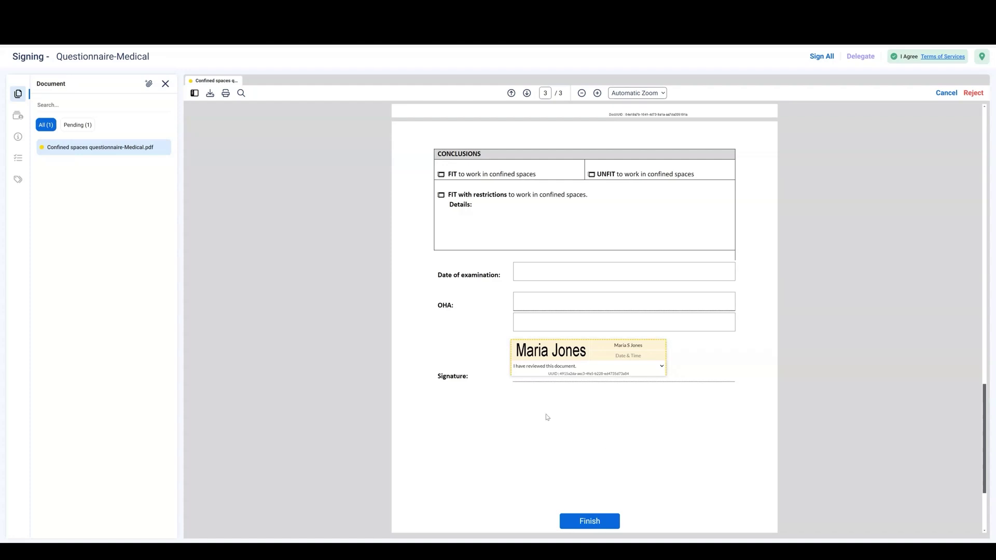
Finish and authenticate with the signer's username and password to sign the ePak
left_click(586, 523)
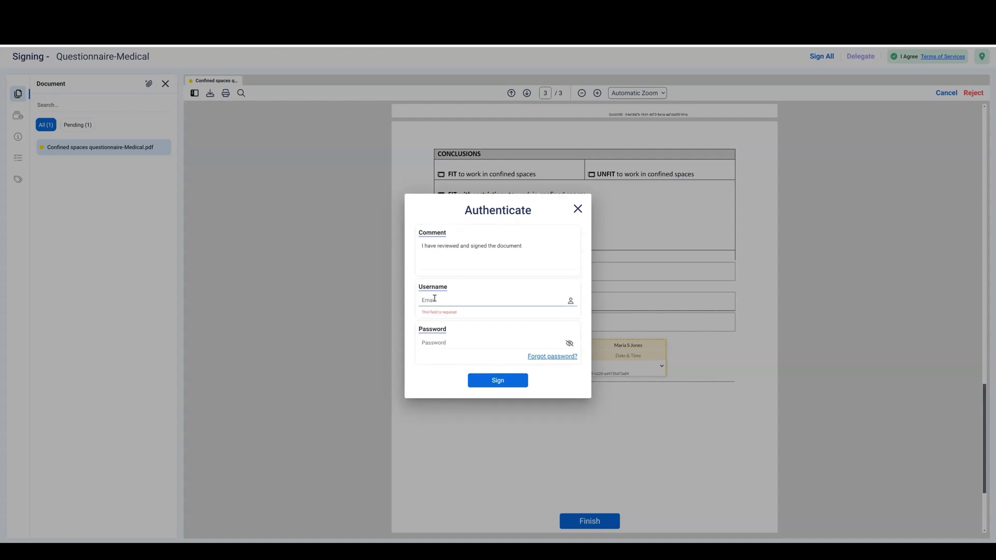
left_click(433, 346)
type("•••••")
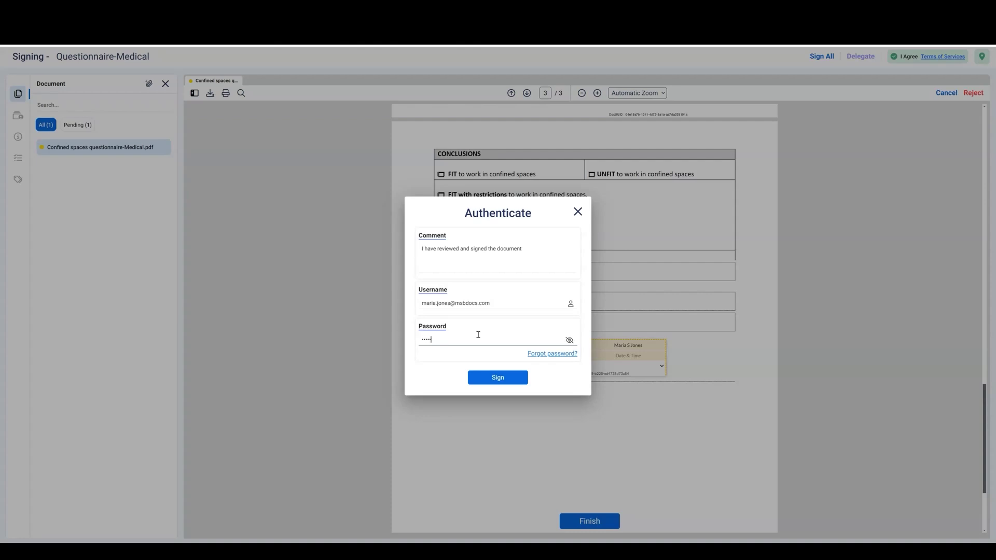
left_click(511, 378)
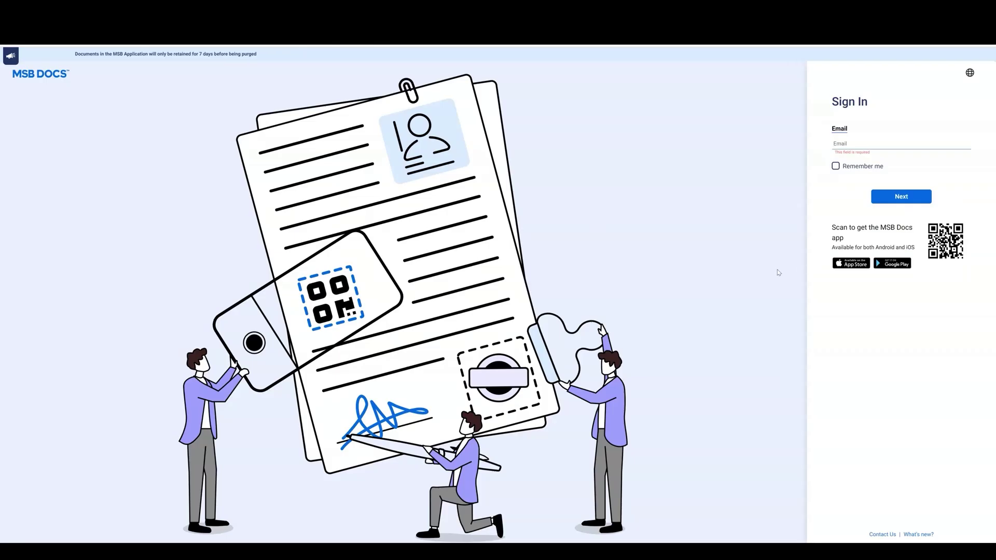
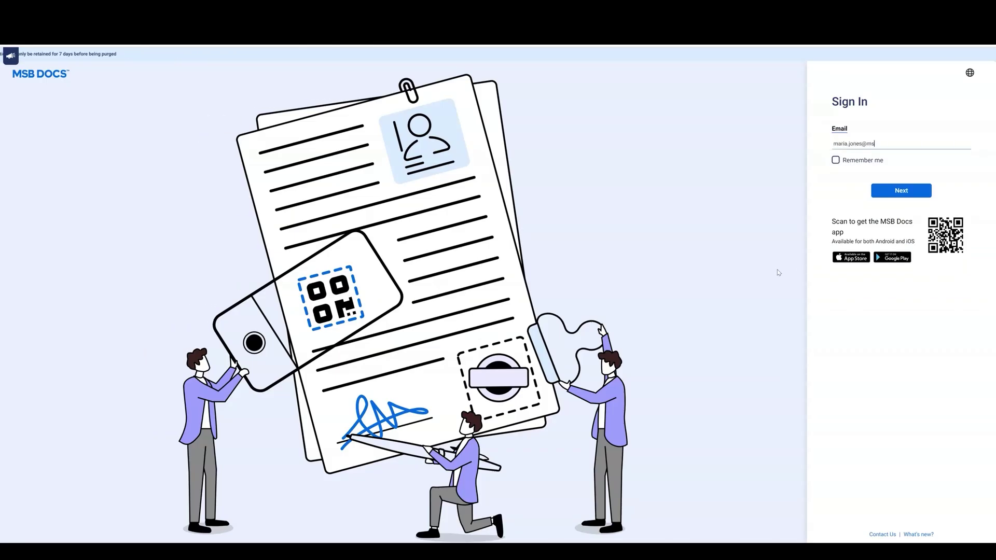
Sign in to MSB Docs with the account e-mail and pasted password
left_click(900, 190)
key("ctrl+v")
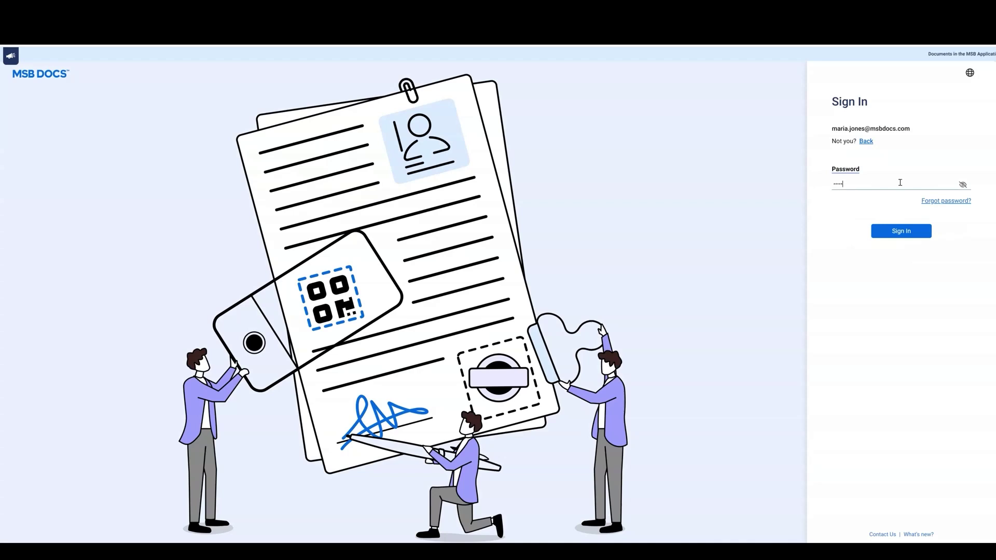
key("Return")
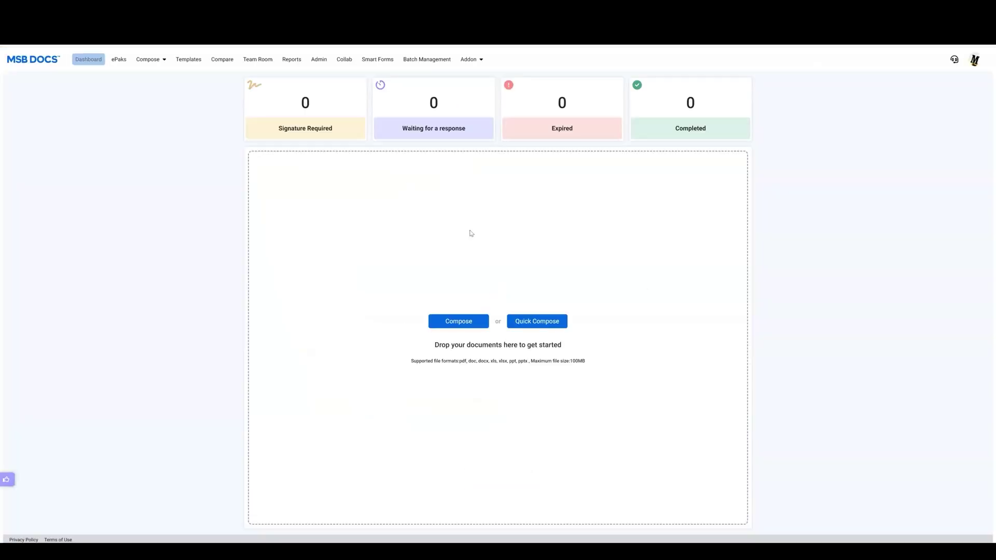
Filter ePaks to Signed, view the Confined spaces ePak details, and return
left_click(119, 59)
left_click(135, 110)
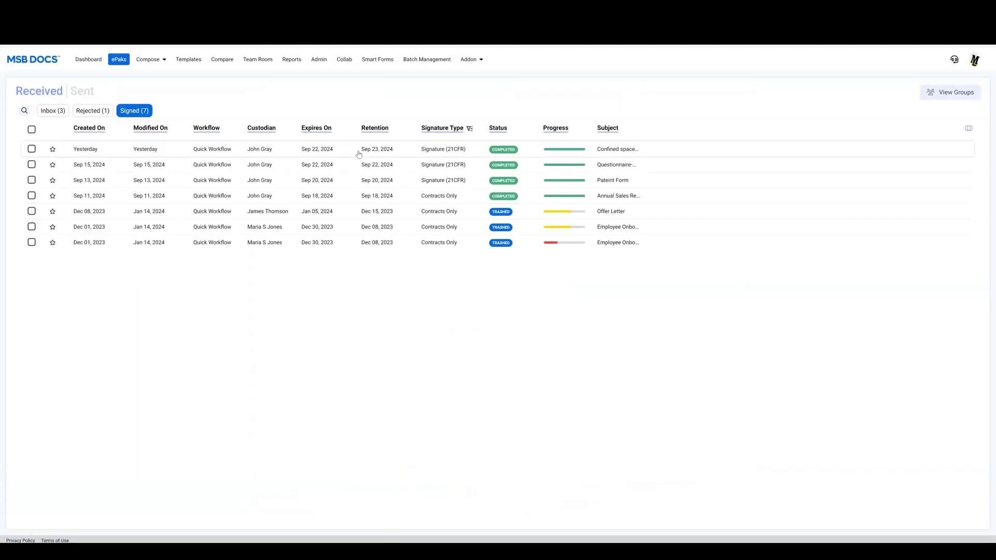
left_click(358, 151)
left_click(10, 61)
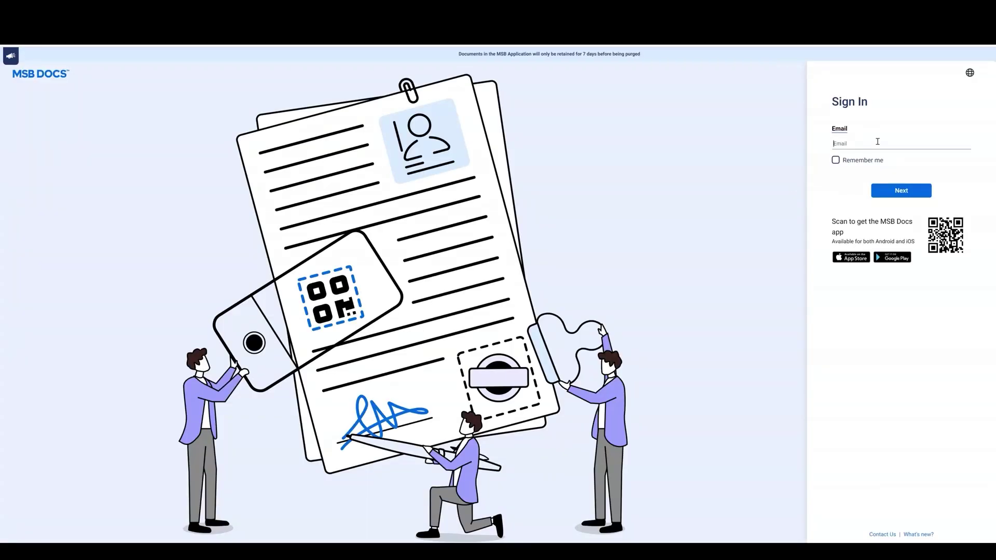
Sign in with the first signer's e-mail and password, then accept the electronic signature consent
left_click(890, 191)
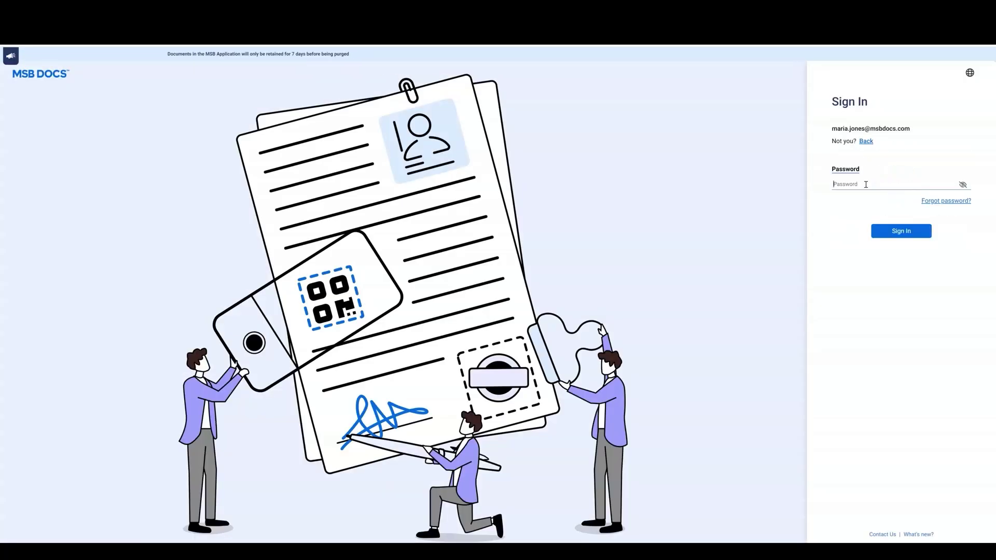
type("**********")
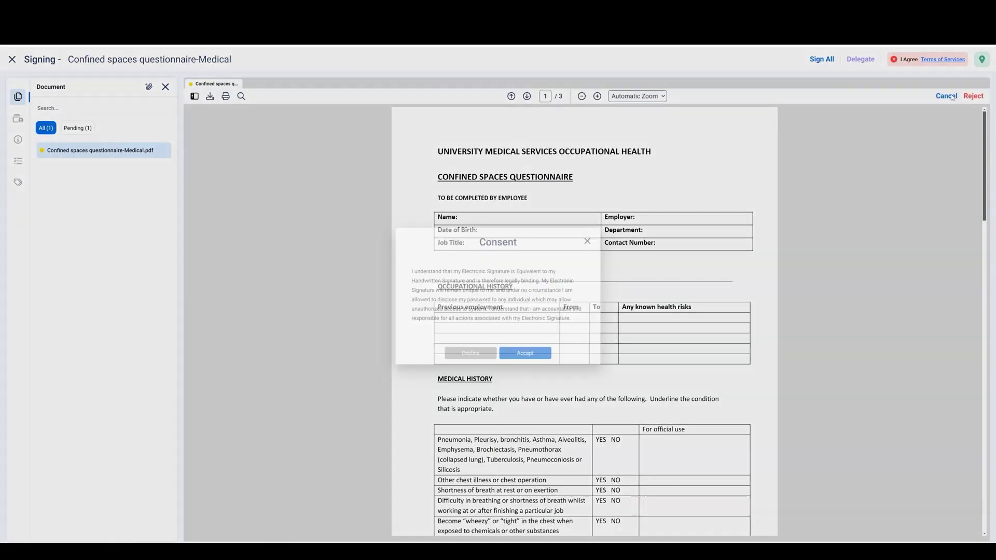
left_click(539, 359)
In the Outlook Inbox, follow the ePak: Questionnaire-Medical link from the signature request email
scroll(795, 327, "down", 4)
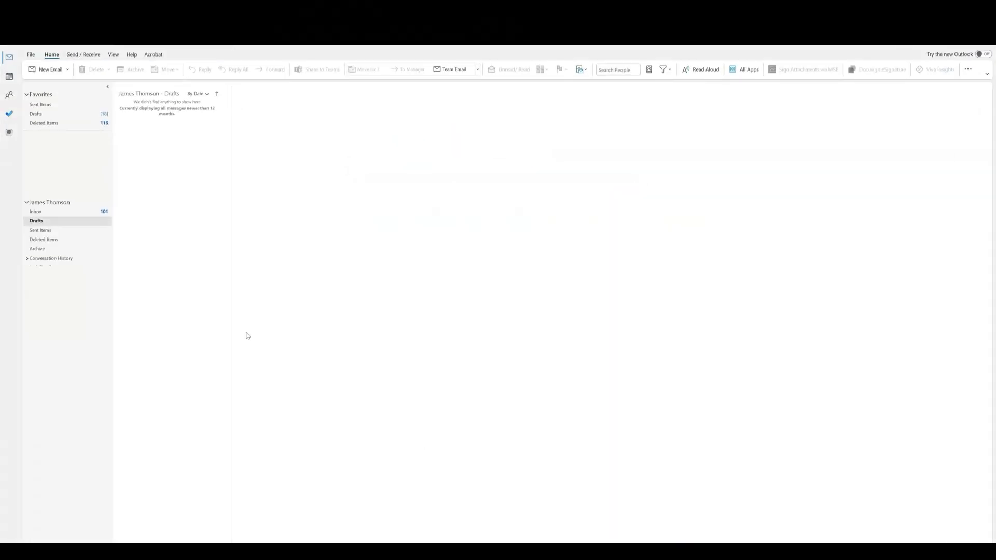
left_click(42, 212)
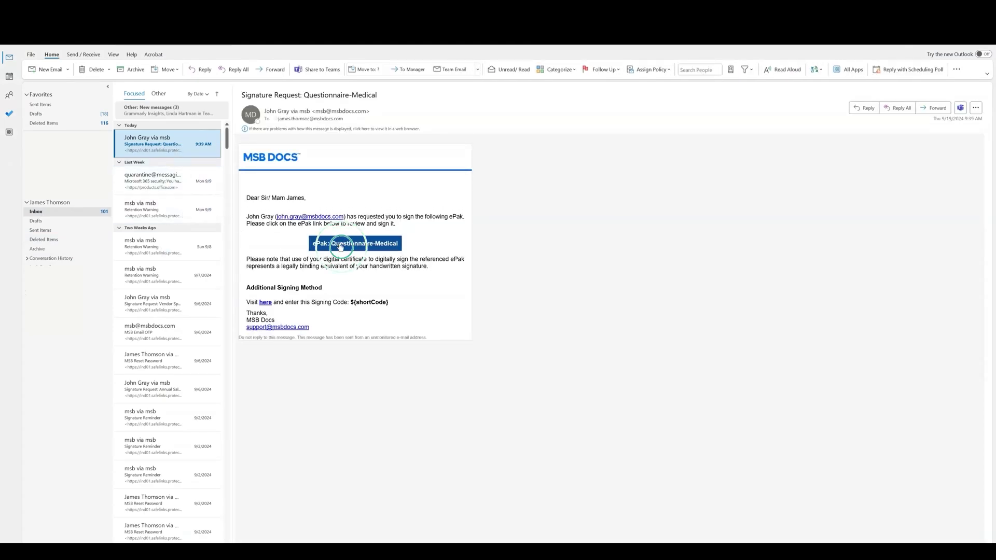
left_click(355, 243)
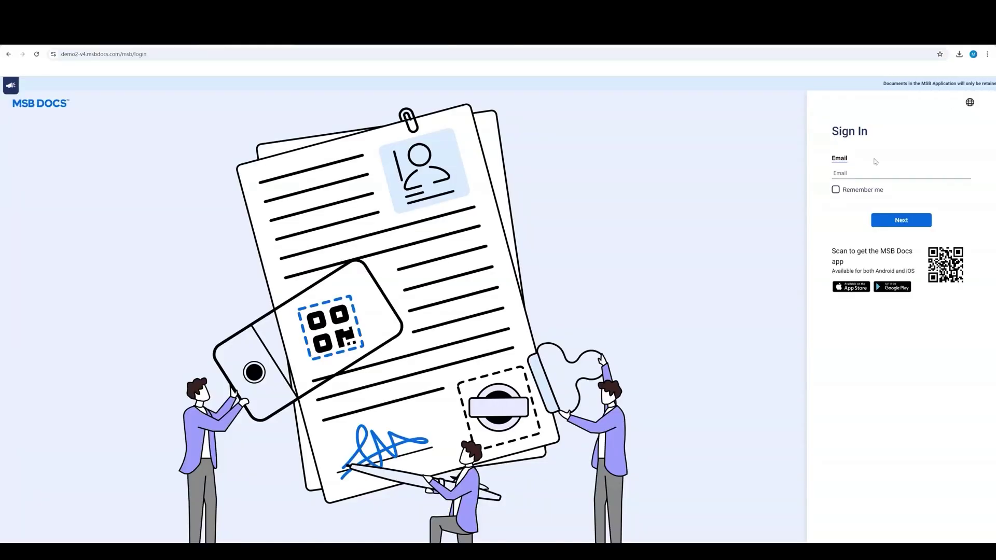
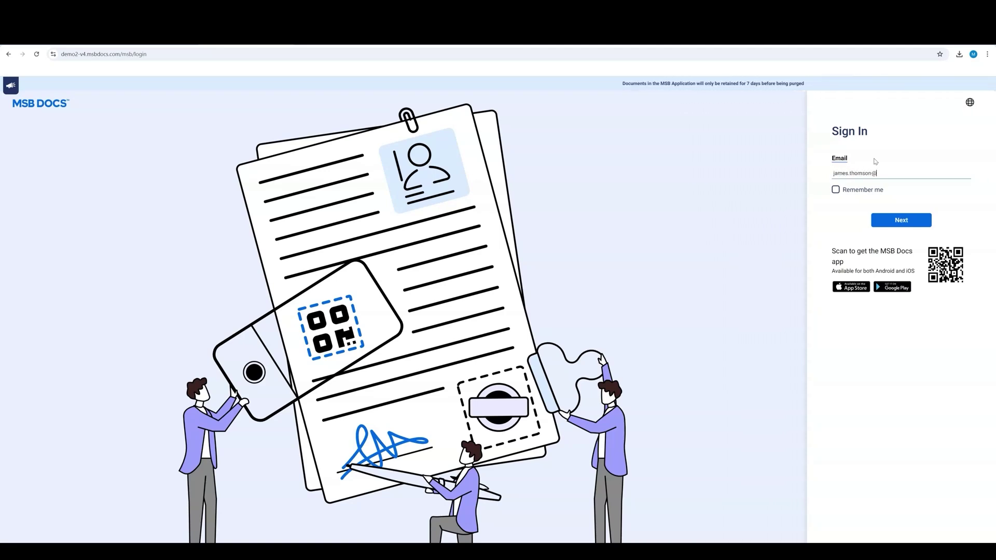
Enter the second signer's e-mail address on the MSB Docs Sign In page and submit it
left_click(902, 221)
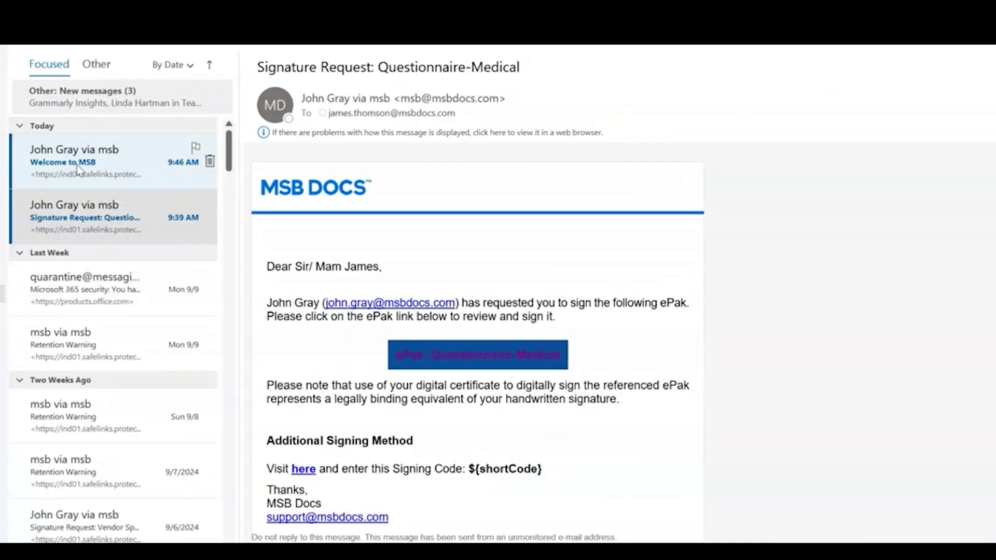
Open the 'Welcome to MSB' email from MSB Docs in Outlook
left_click(91, 165)
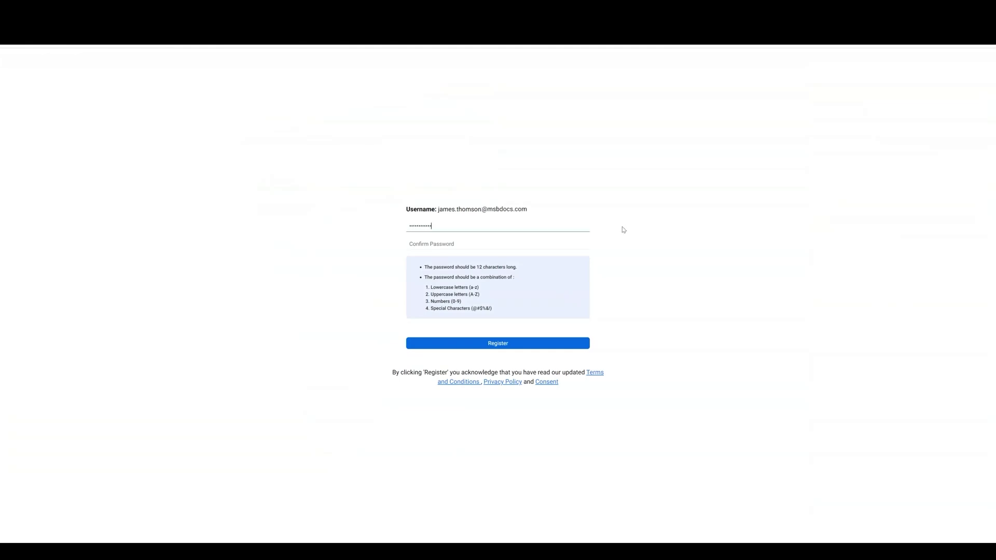
Confirm the password, register the second signer's account, and enter their e-mail to sign in
left_click(436, 245)
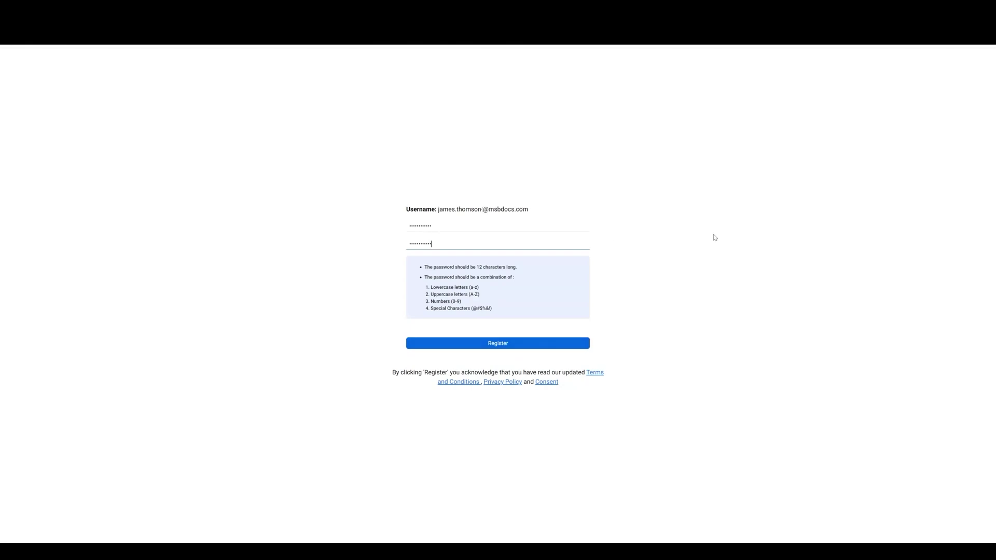
left_click(502, 344)
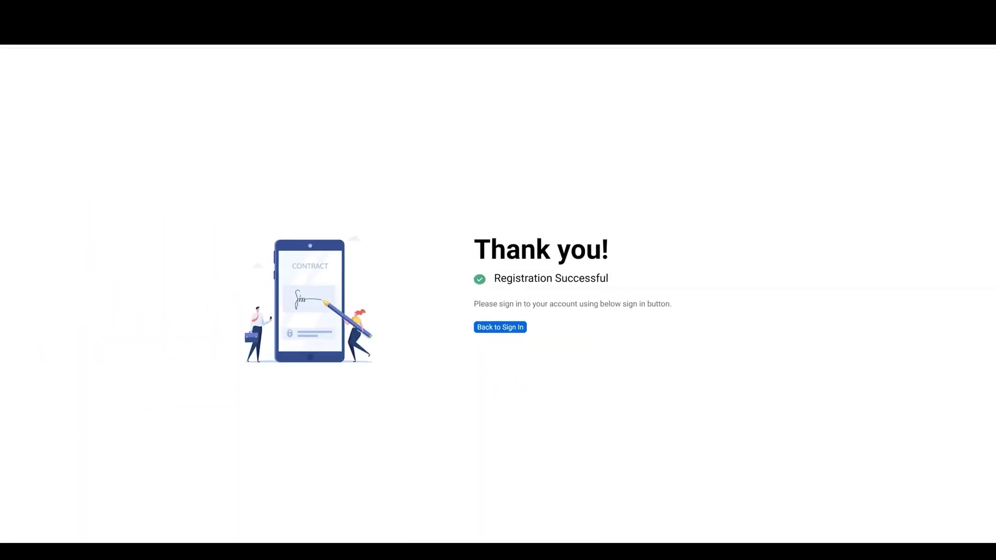
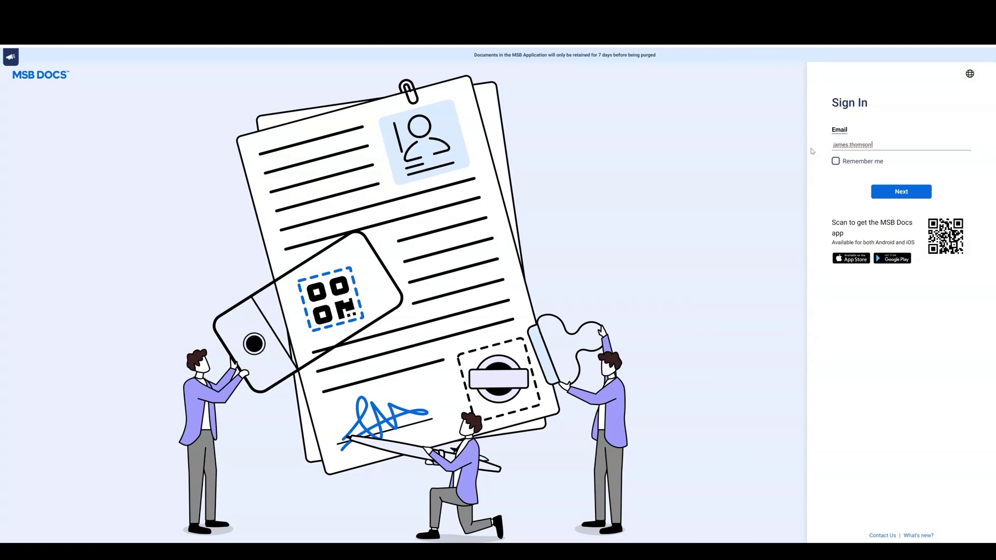
Sign in to MSB Docs as the second signer with the new password
key("Return")
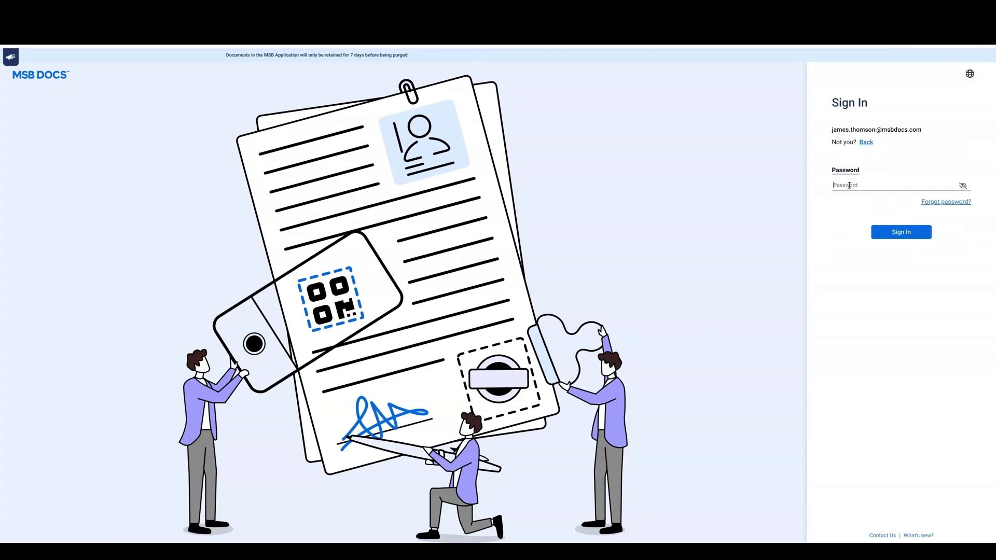
type("••••••••")
left_click(901, 232)
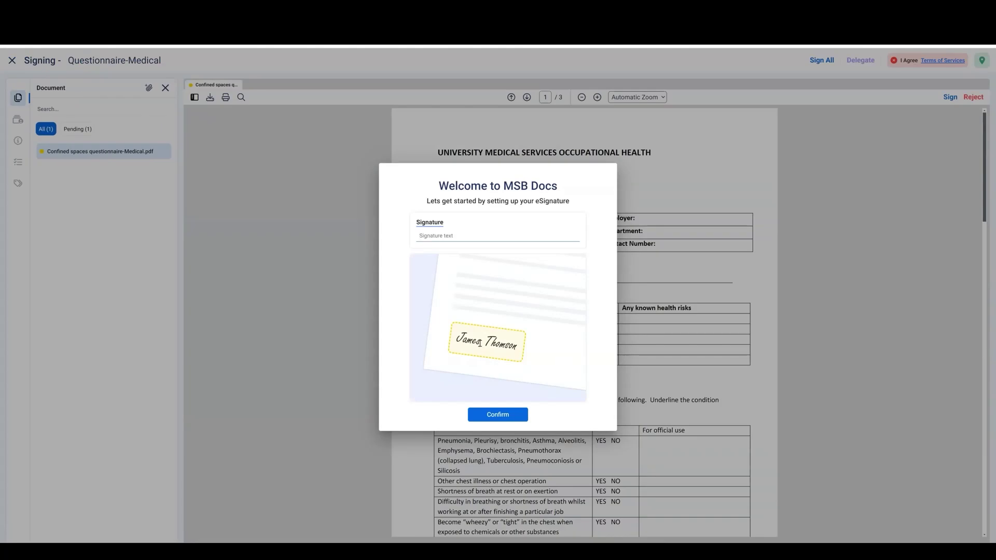
Save the signer's eSignature style using the text 'J' and begin signing the questionnaire
left_click(427, 235)
type("JamesT")
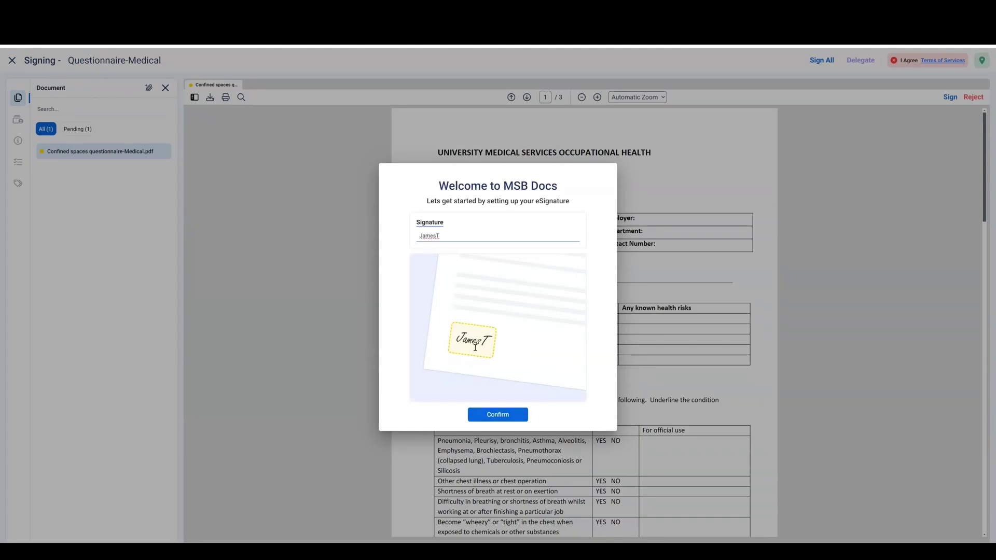
left_click(499, 415)
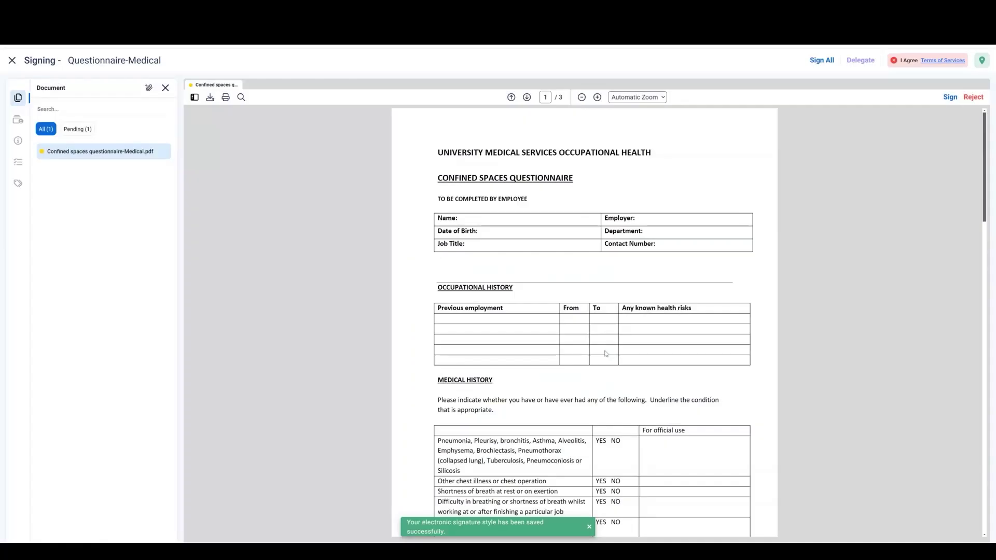
left_click(951, 97)
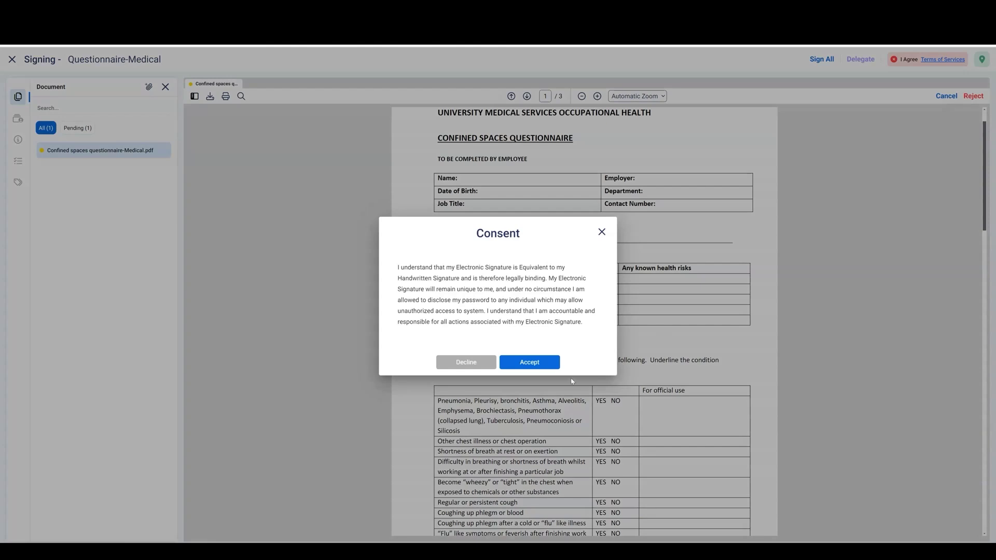
Accept the signing consent, sign the page-3 box, and finish to bring up the Authenticate prompt
left_click(540, 363)
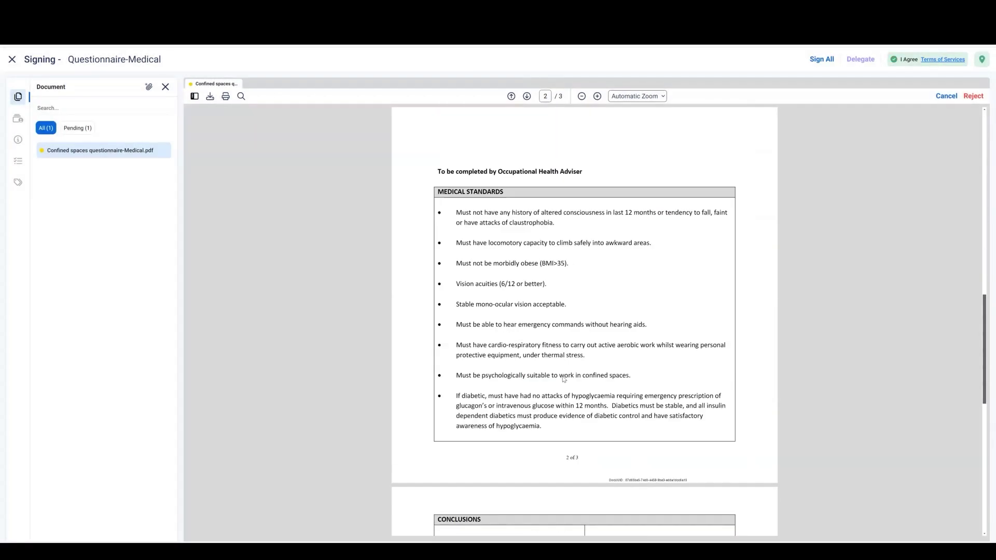
left_click(643, 236)
left_click(591, 318)
left_click(590, 525)
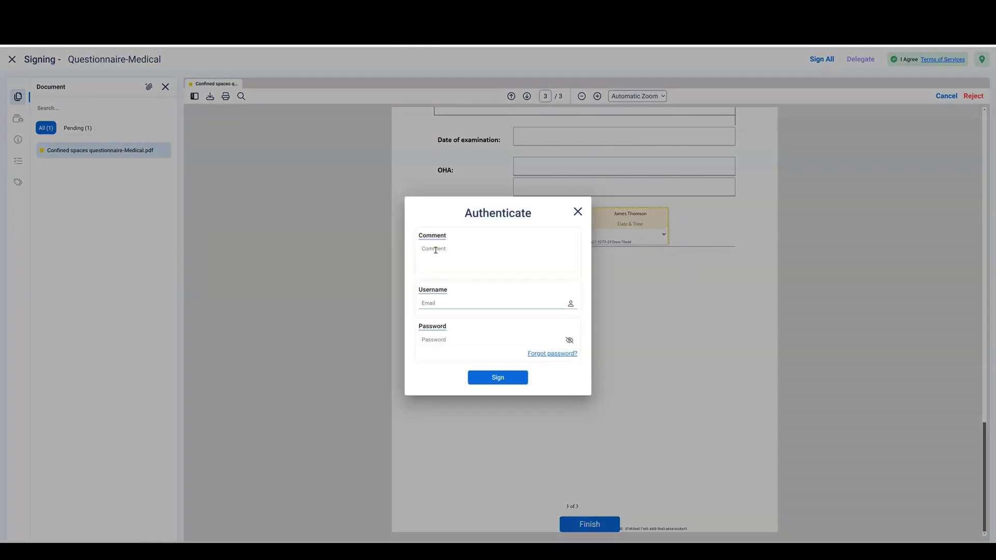